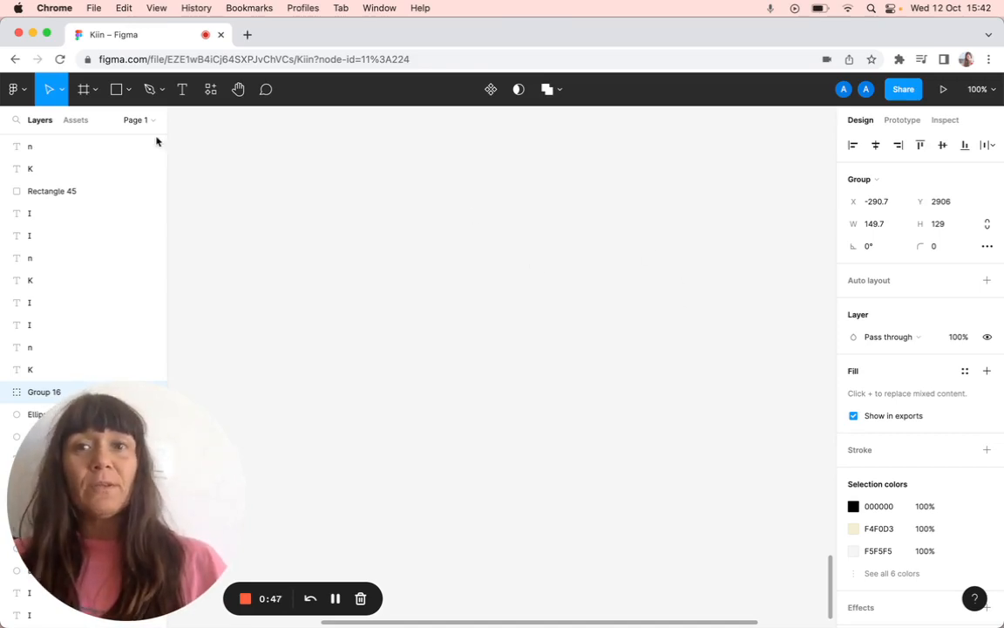
Draw a rectangle about 252 × 234 on an empty area of the canvas.
left_click(129, 92)
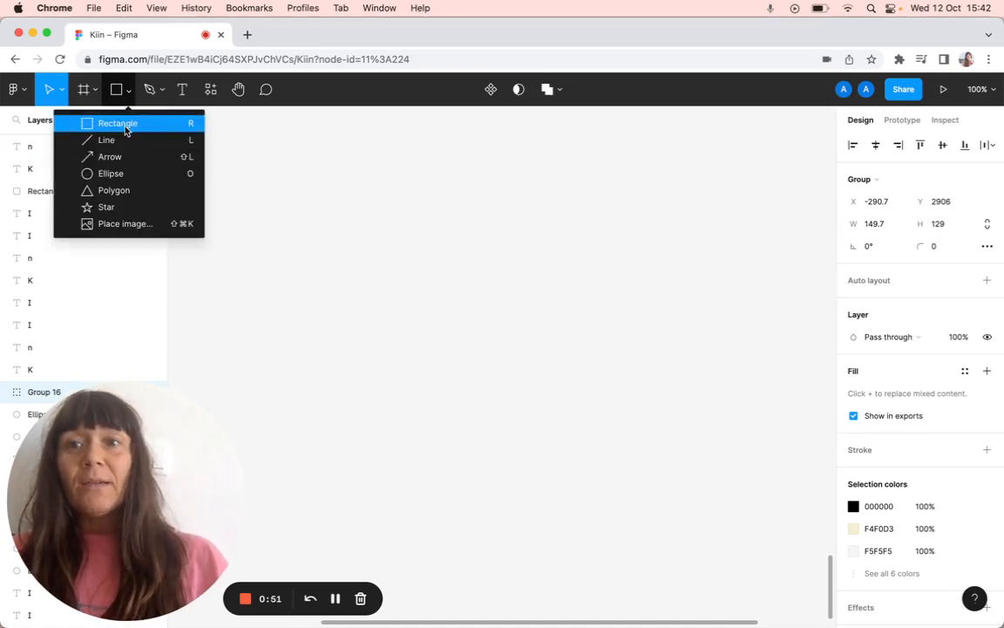
left_click(126, 124)
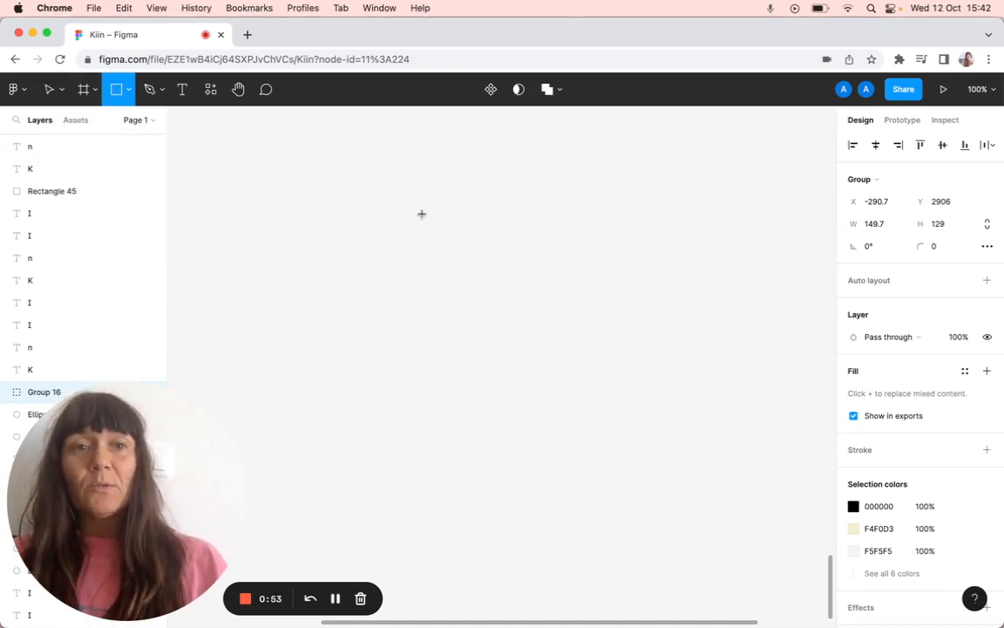
left_click_drag(421, 214, 598, 377)
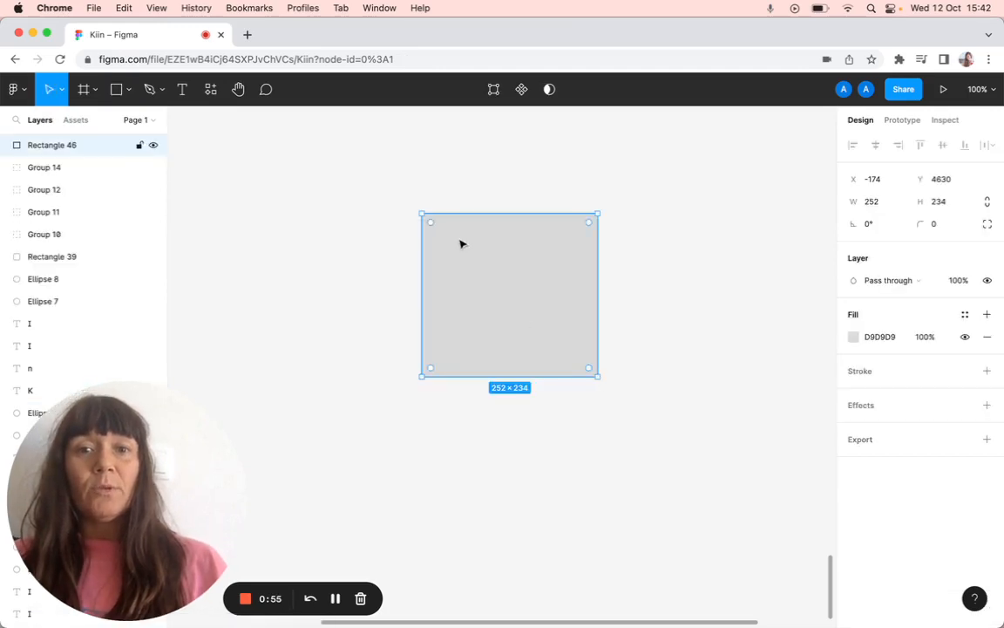
Set the rectangle's width and height to 128.
left_click(867, 202)
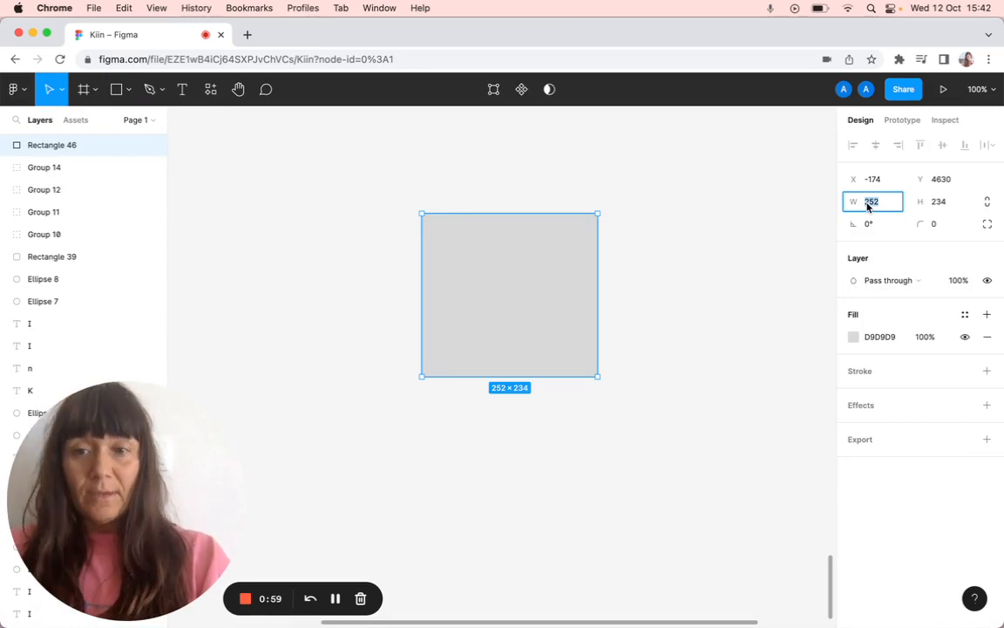
type("128")
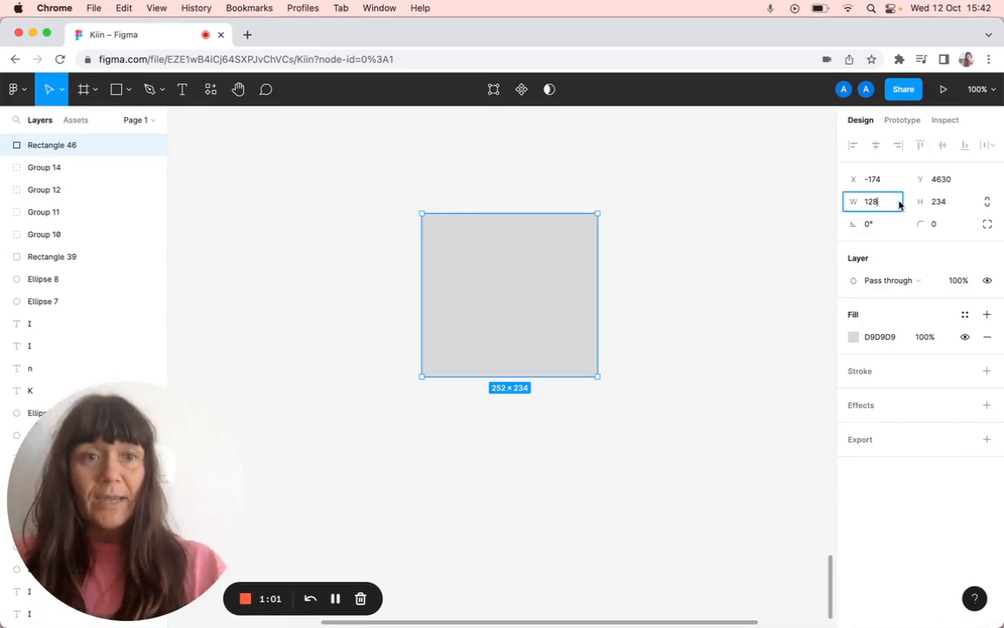
left_click(939, 202)
type("128")
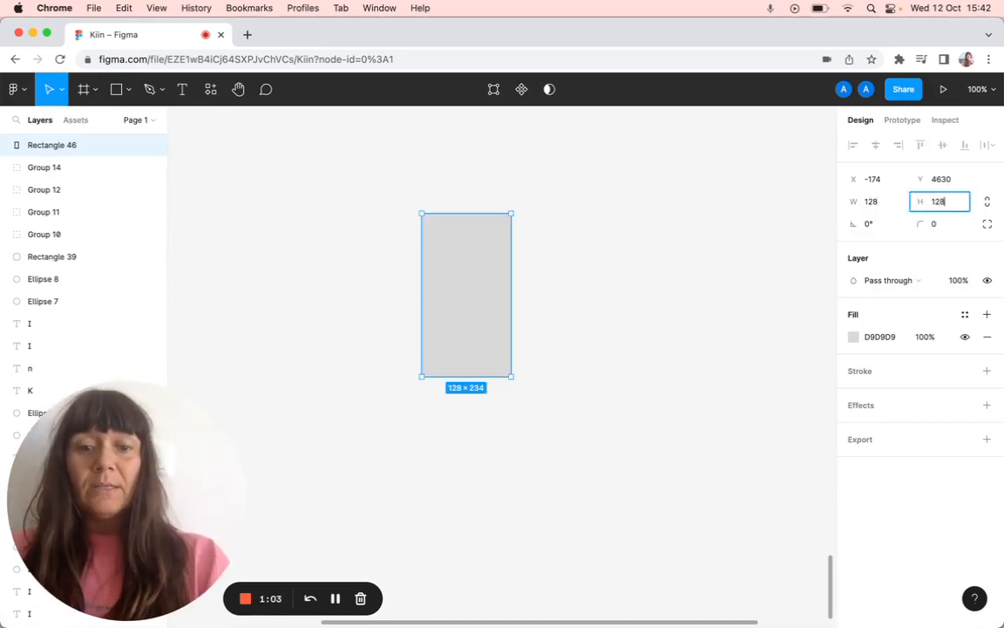
left_click(691, 356)
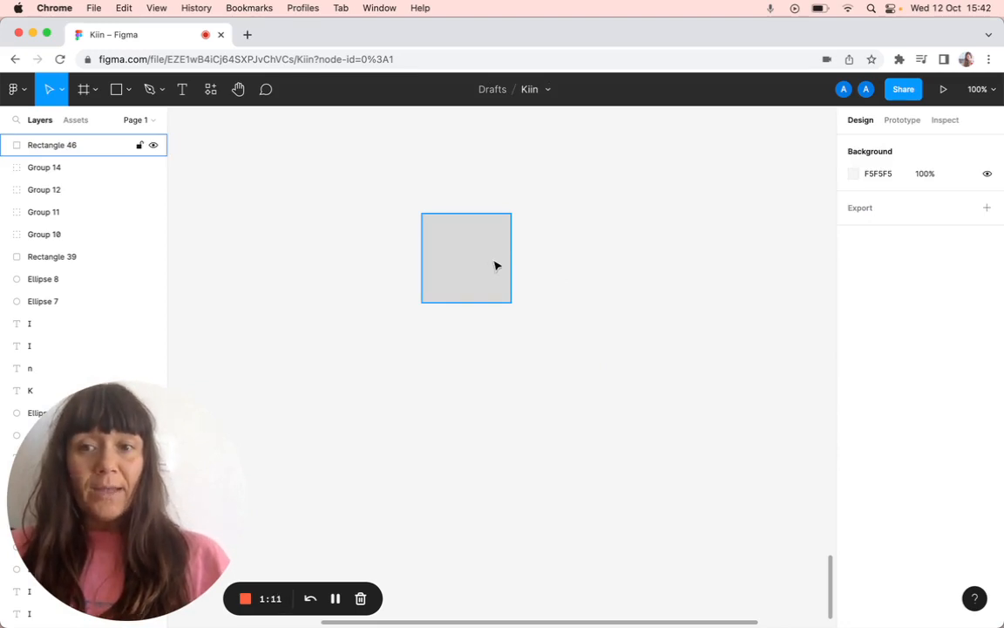
Examine the existing logo variations and square icon designs above the new square.
scroll(625, 248, "up", 5)
scroll(626, 250, "down", 5)
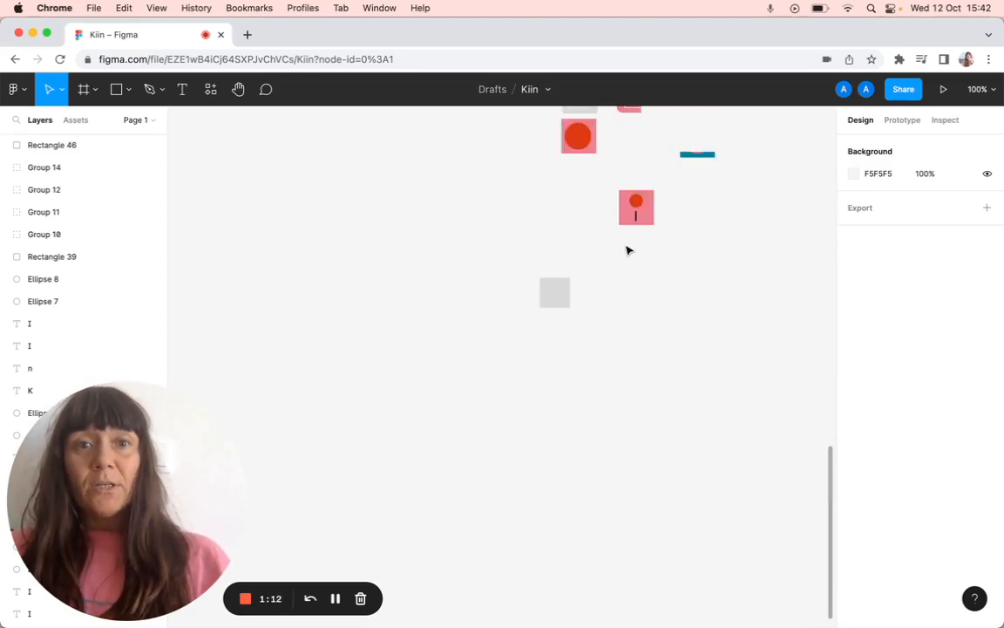
scroll(626, 250, "down", 5)
scroll(627, 250, "up", 5)
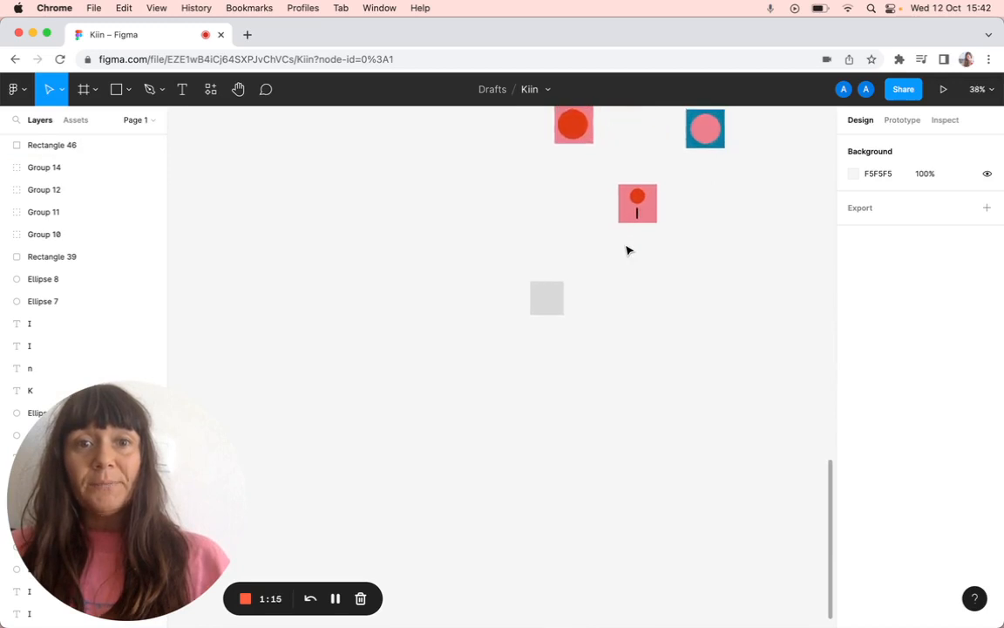
scroll(626, 250, "up", 10)
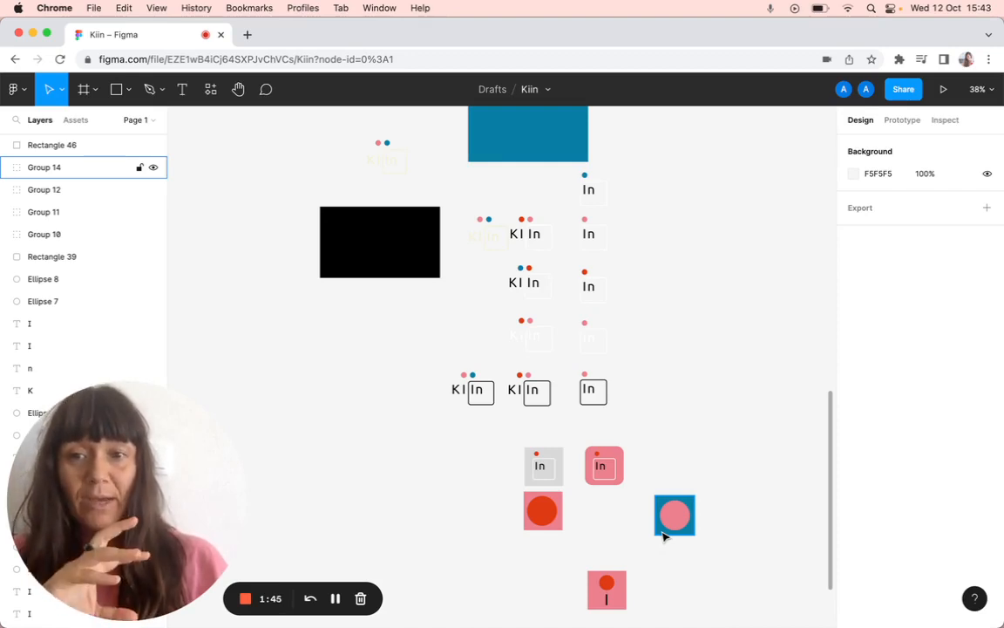
scroll(662, 535, "down", 10)
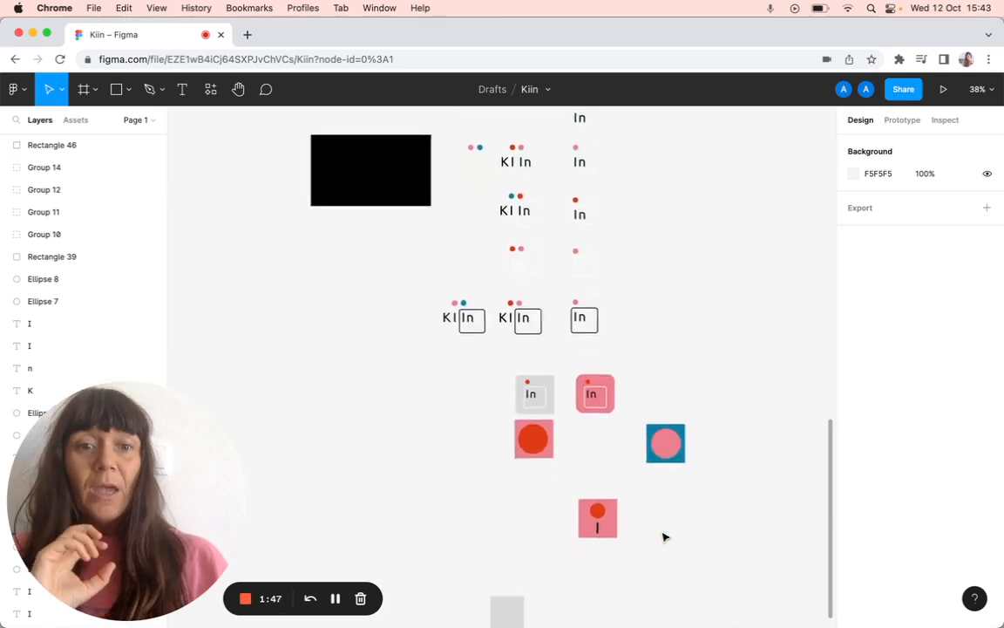
Fill the new 128 × 128 square with the blue document color 087EA4.
scroll(558, 468, "up", 5)
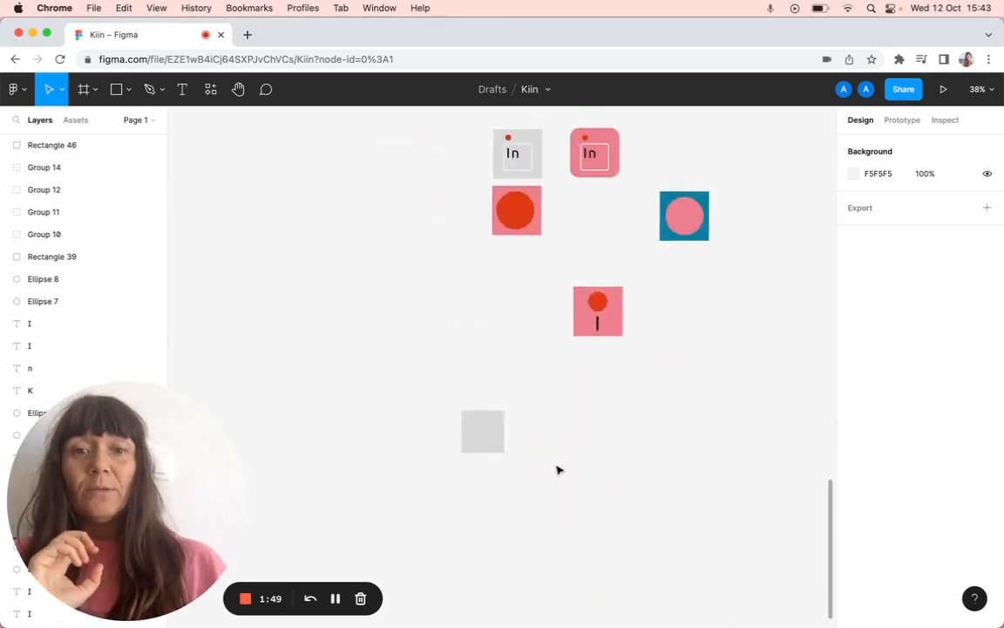
scroll(459, 463, "left", 2)
left_click(432, 415)
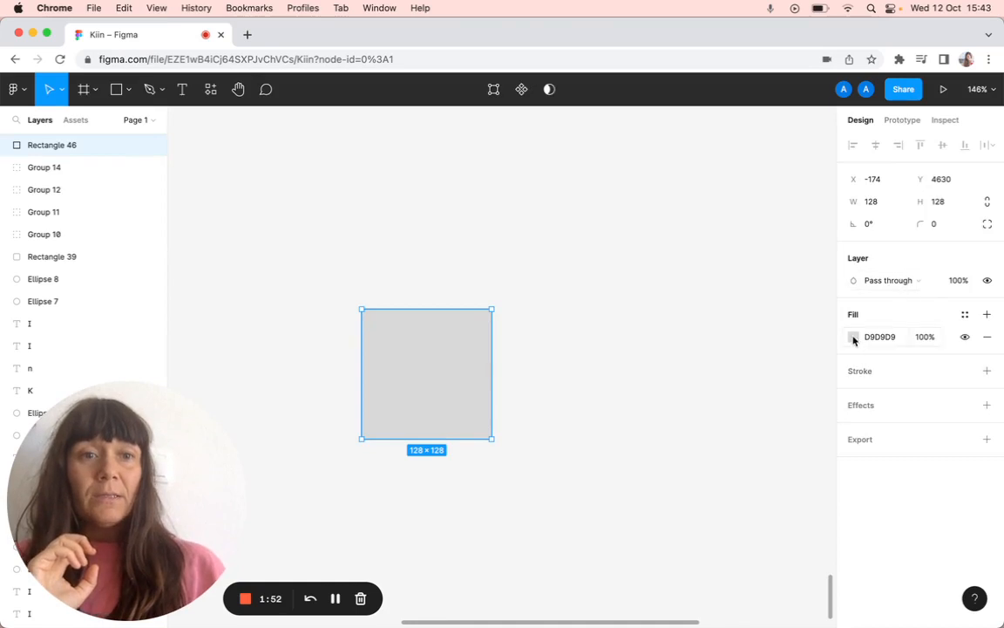
left_click(853, 337)
left_click(755, 560)
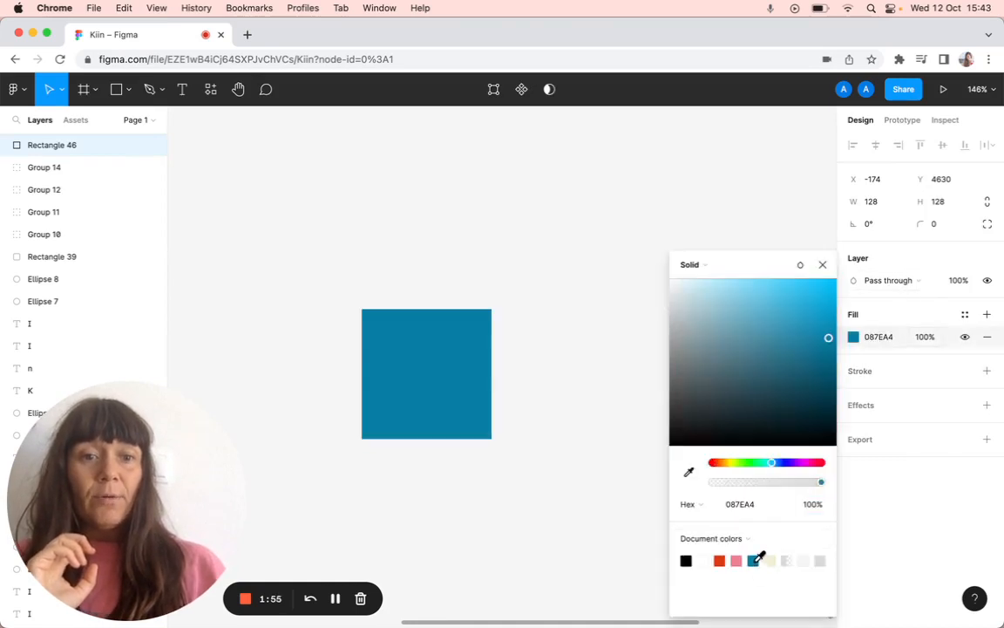
left_click(197, 153)
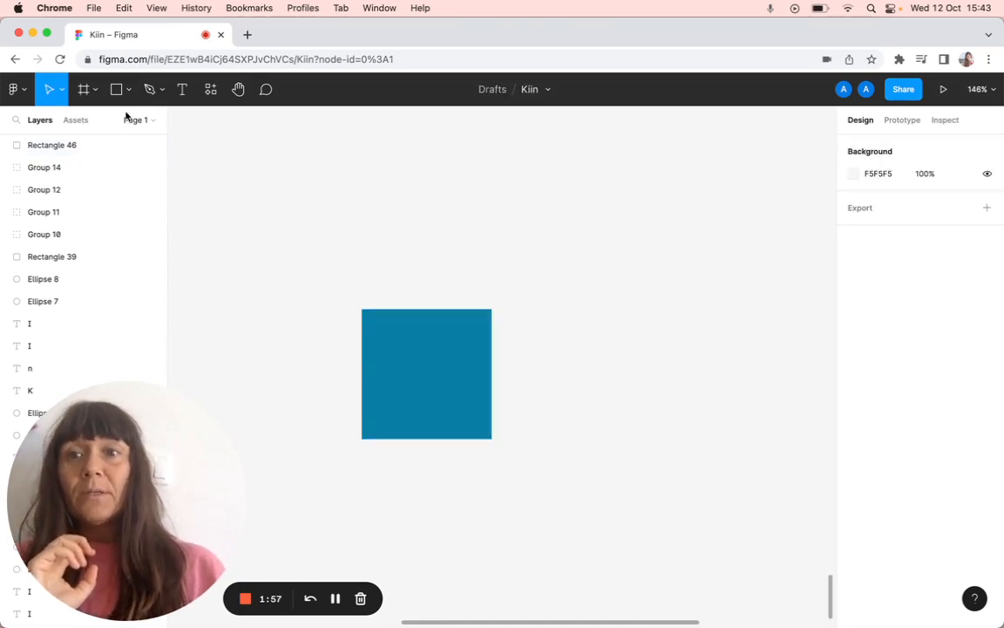
Draw a perfect circle about 104 × 104 inside the blue square.
left_click(128, 89)
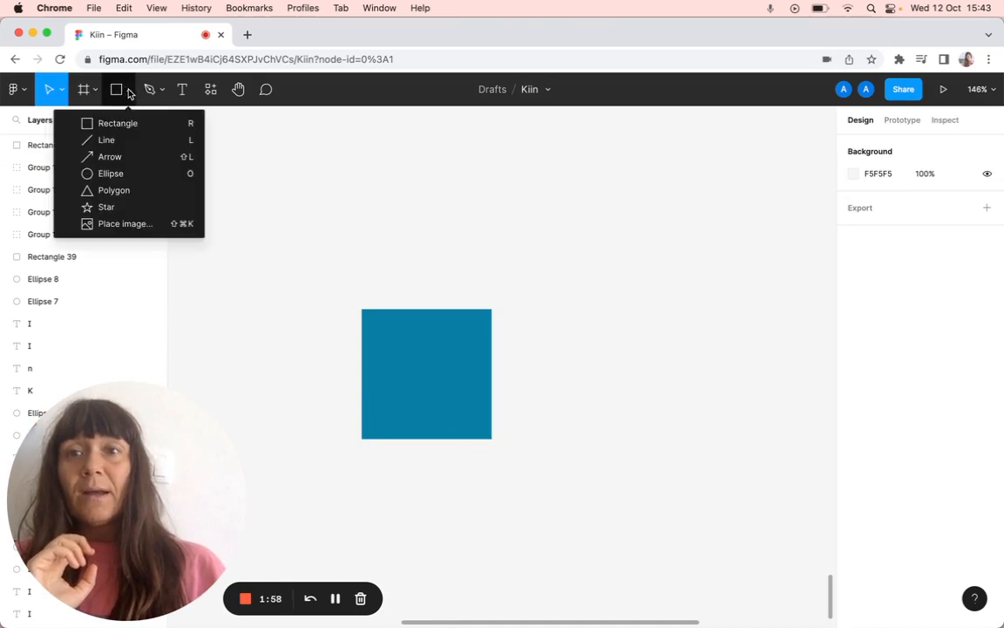
left_click(126, 174)
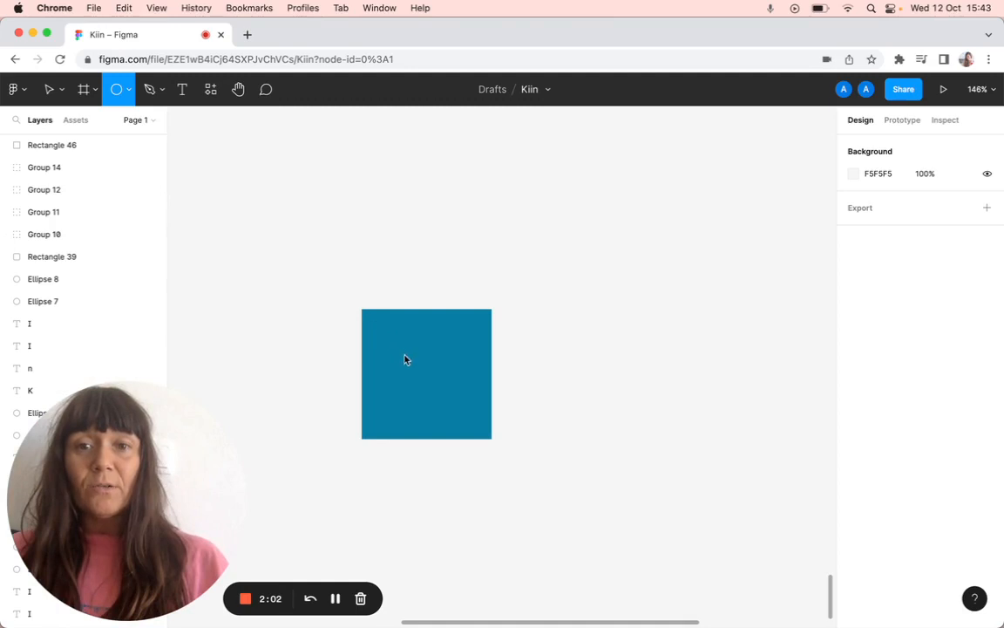
left_click_drag(375, 325, 482, 405)
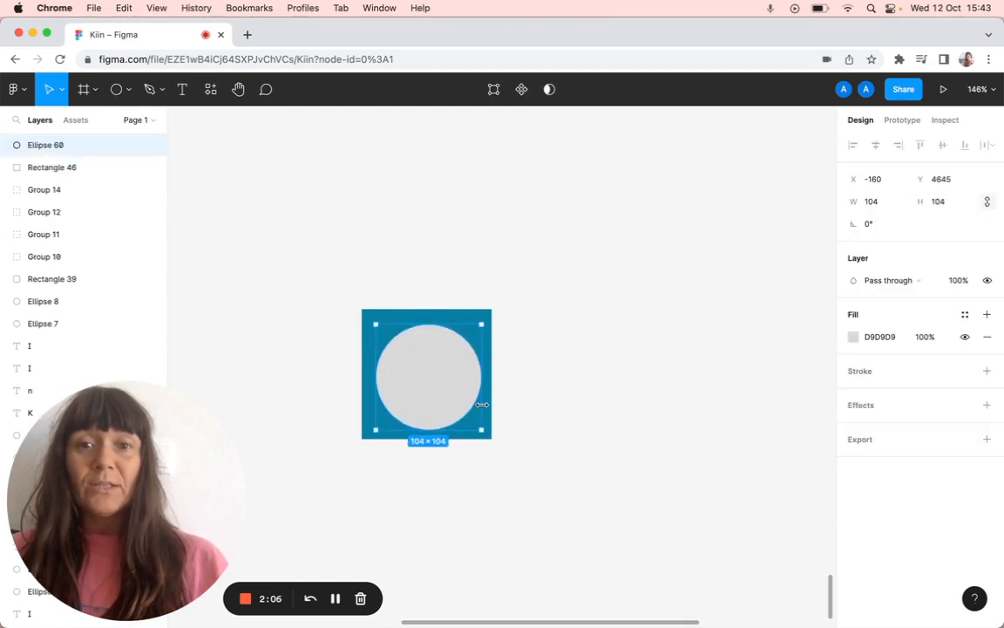
left_click(591, 399)
Duplicate the blue square and place the copy to the right of the original.
left_click(478, 321)
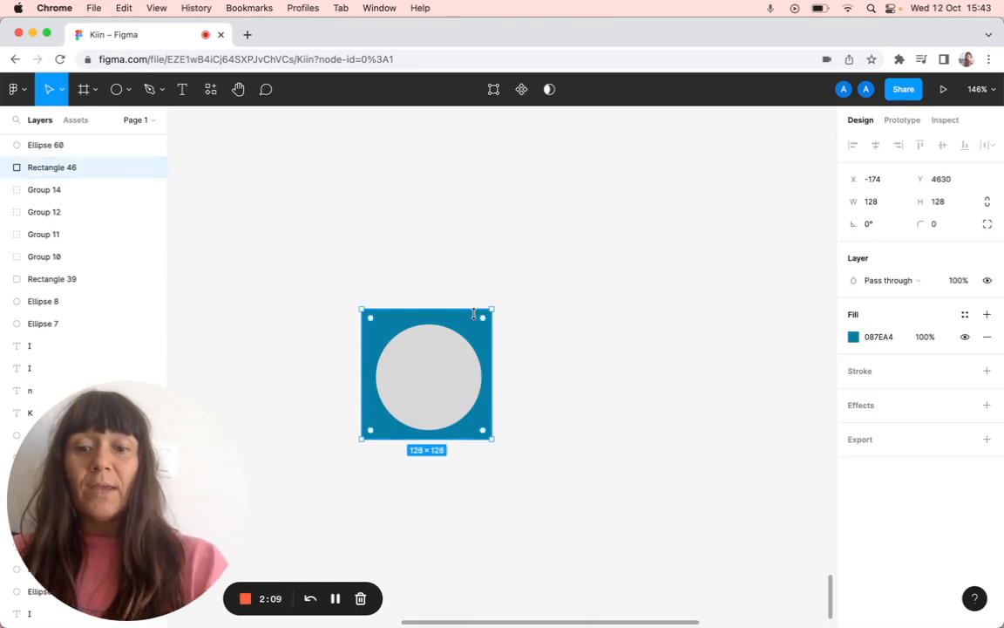
key("super+c")
key("super+v")
left_click_drag(581, 325, 660, 327)
Draw an unconstrained ellipse about 111 × 84 on the copied blue square.
left_click(129, 90)
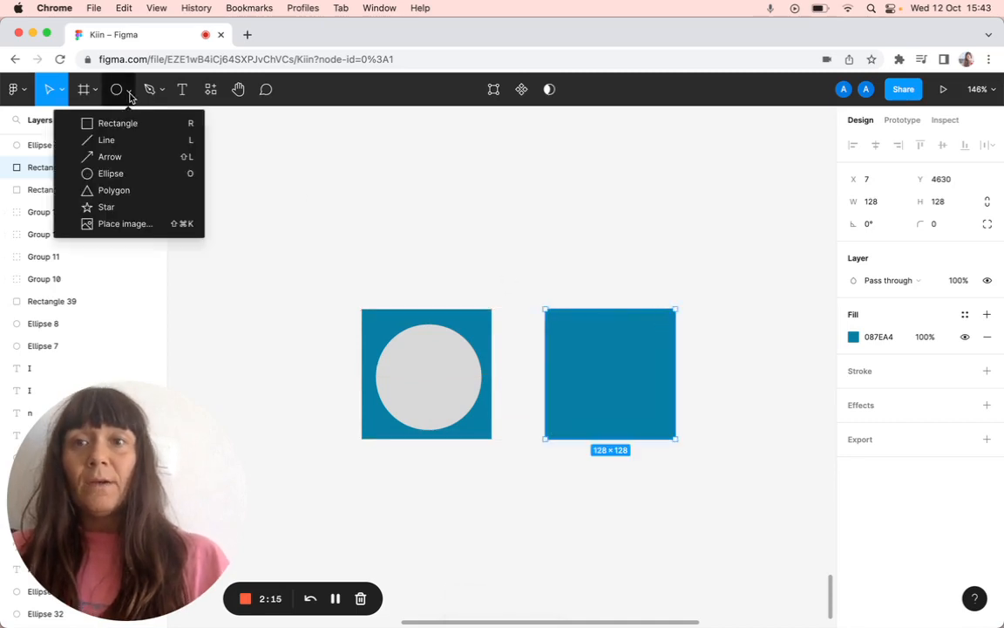
left_click(122, 175)
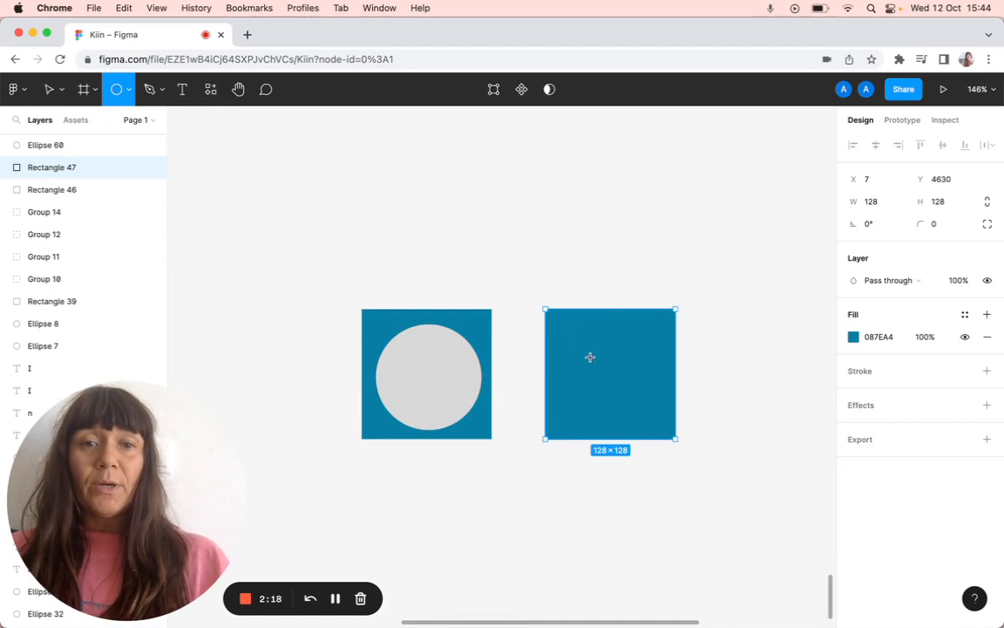
left_click_drag(562, 325, 672, 409)
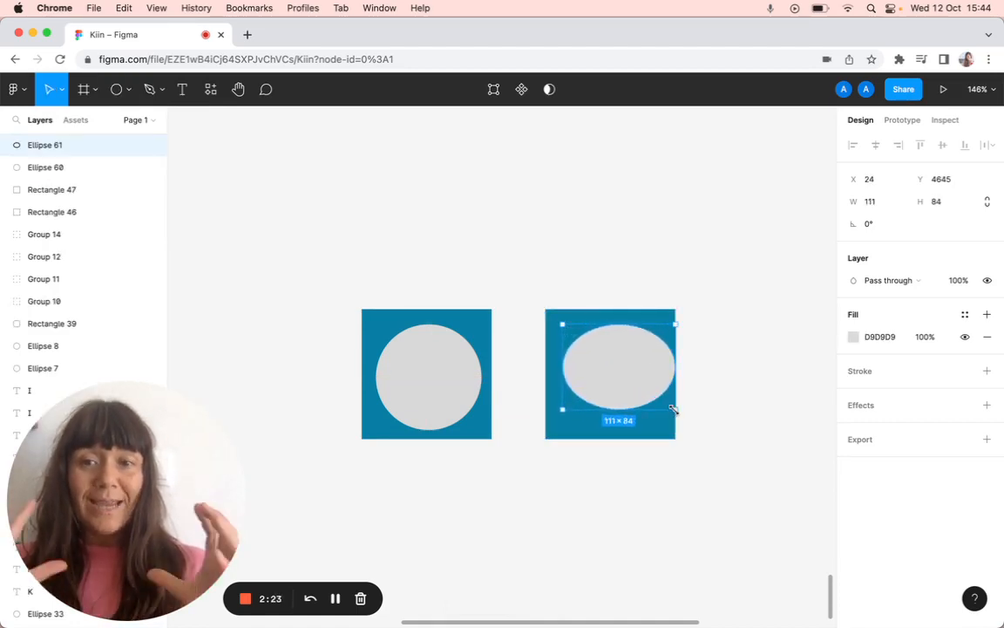
Delete the oval and the copied blue square beneath it.
key("Delete")
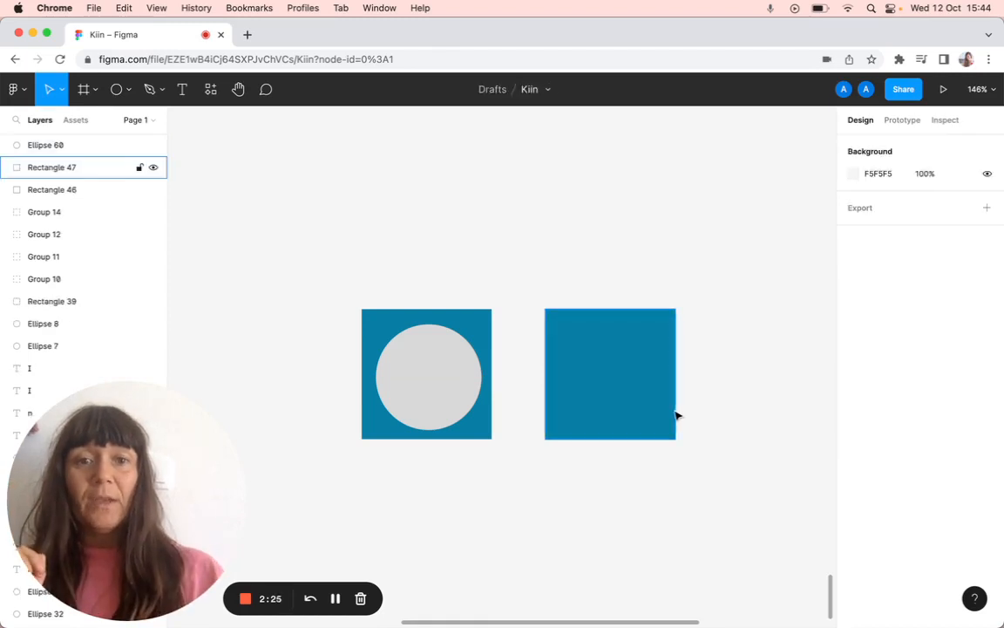
left_click(645, 399)
key("Delete")
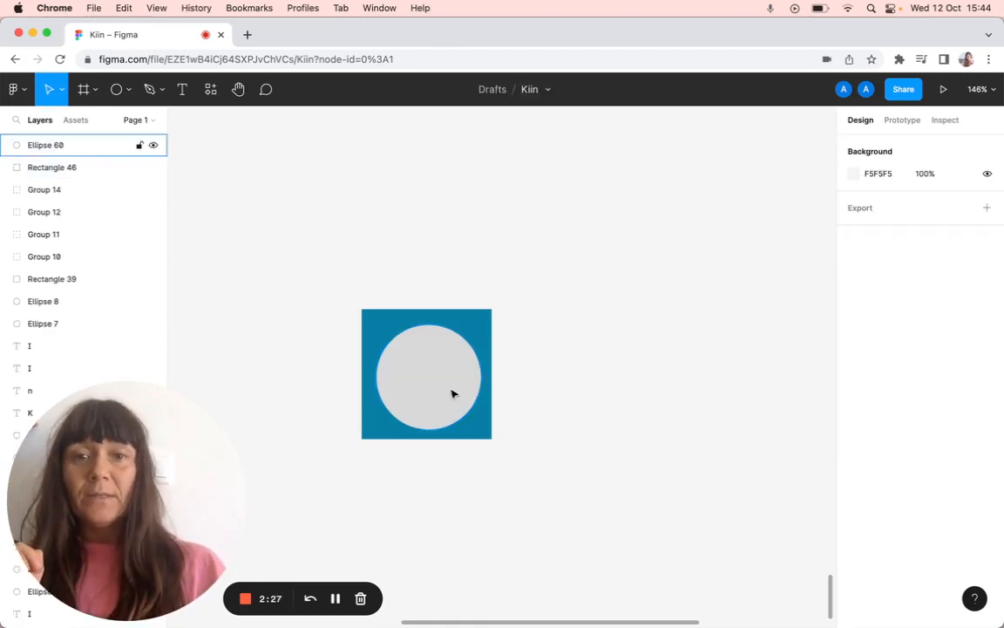
Center the grey circle within the blue square and fill it with the pink document color EC818D.
left_click_drag(452, 393, 450, 388)
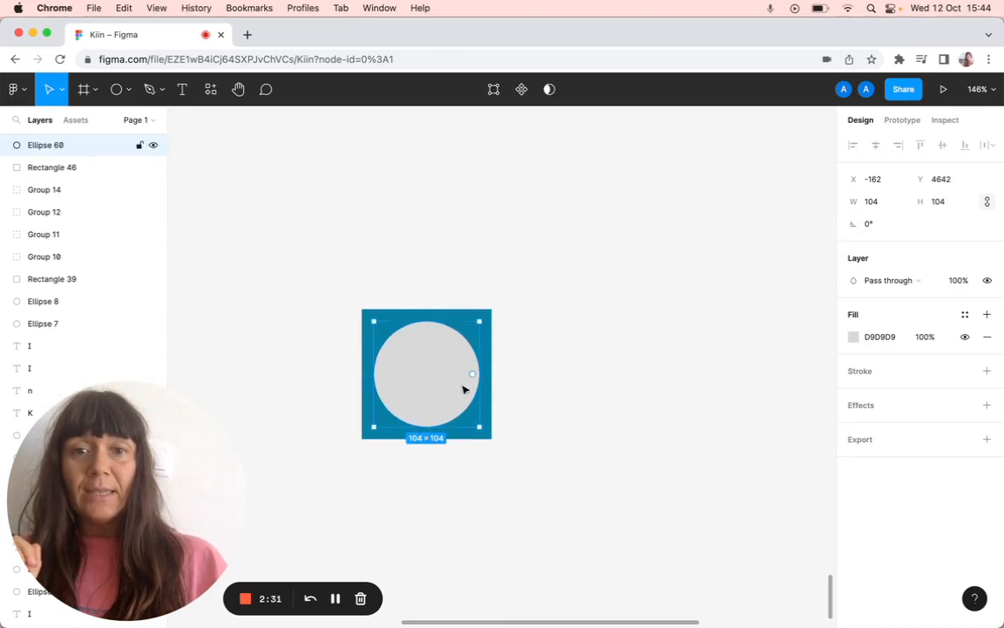
left_click(615, 439)
left_click(449, 389)
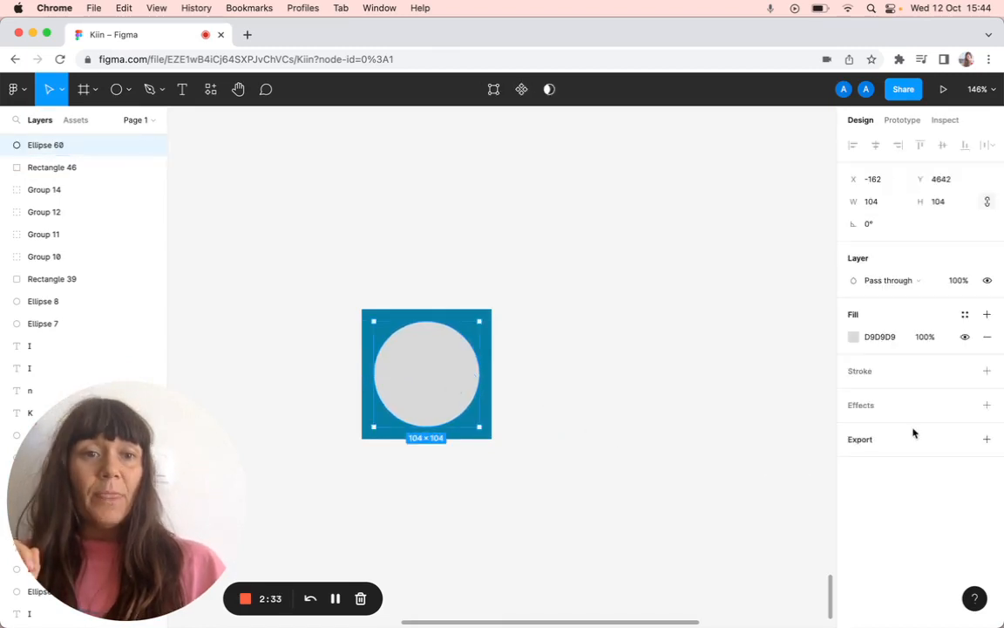
left_click(852, 337)
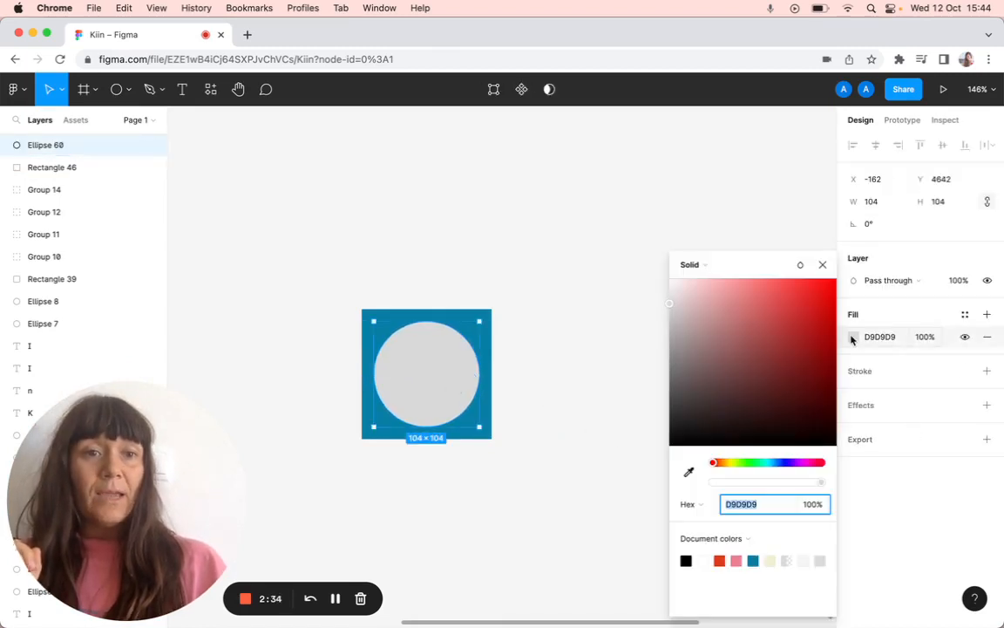
left_click(736, 560)
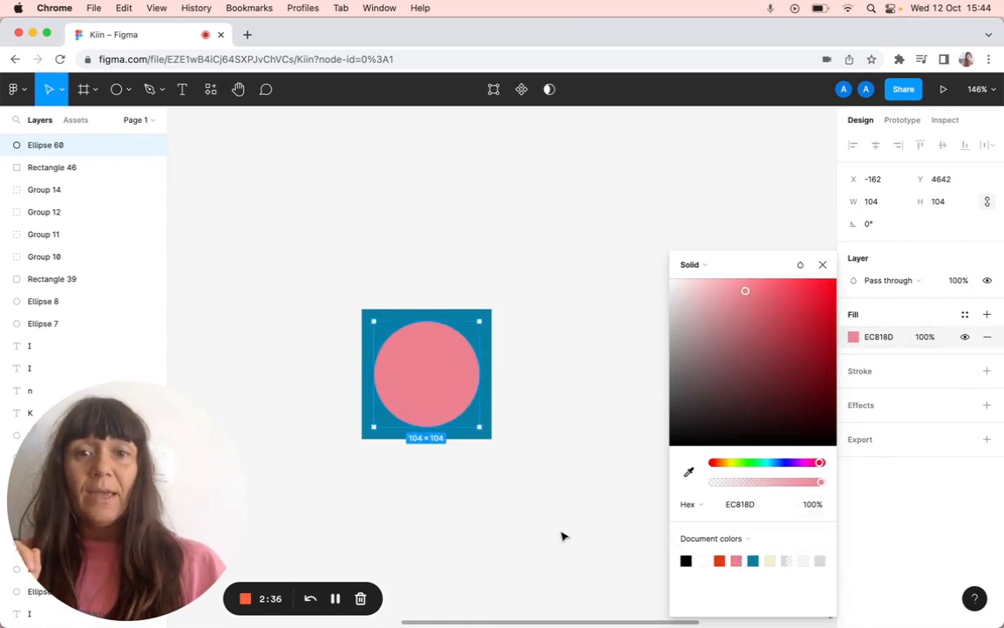
left_click(562, 535)
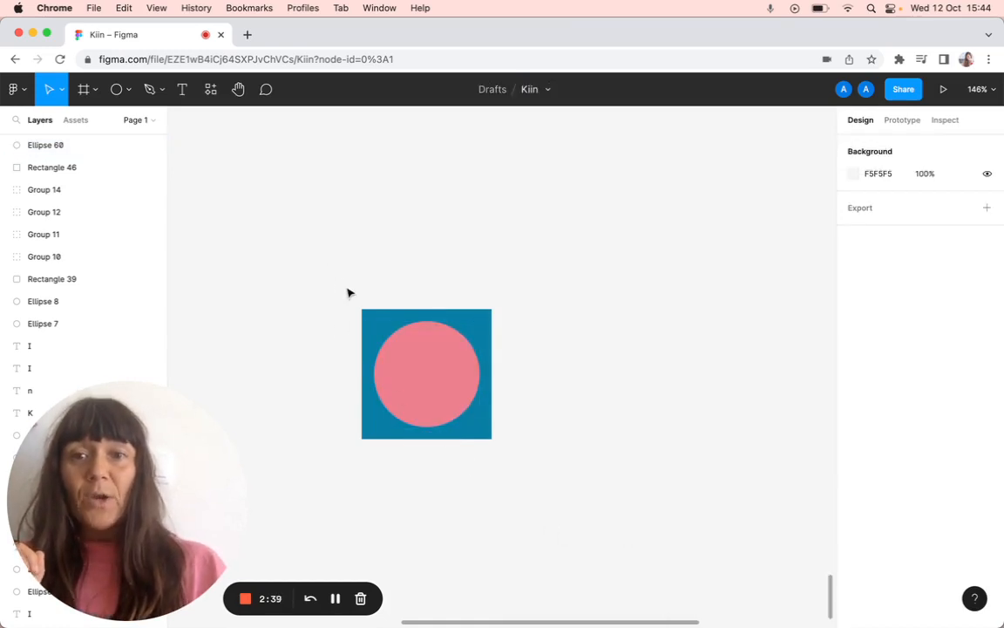
Group the pink circle and the blue square together.
left_click_drag(336, 278, 523, 450)
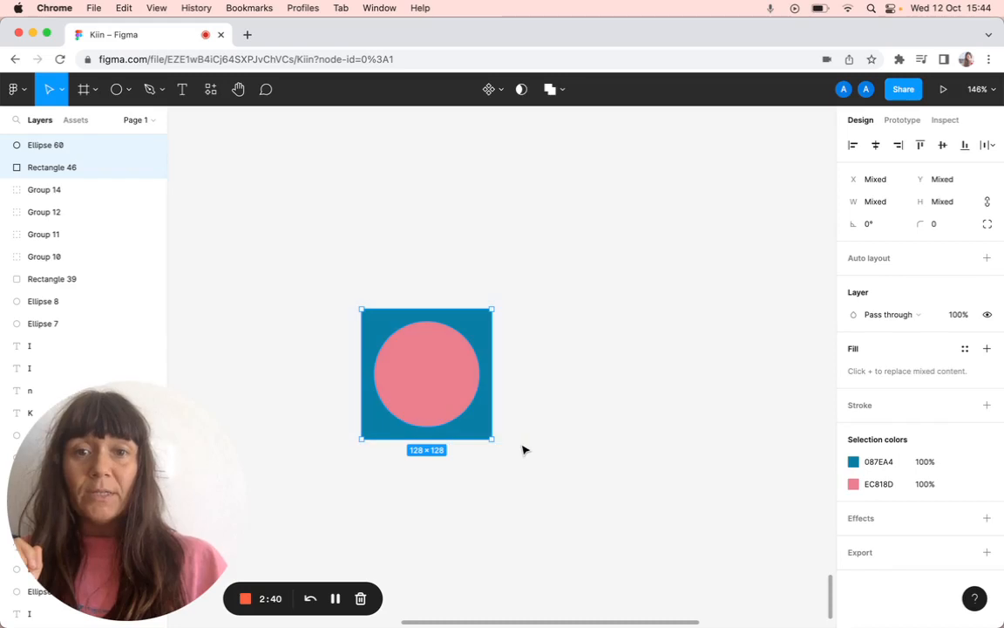
right_click(441, 369)
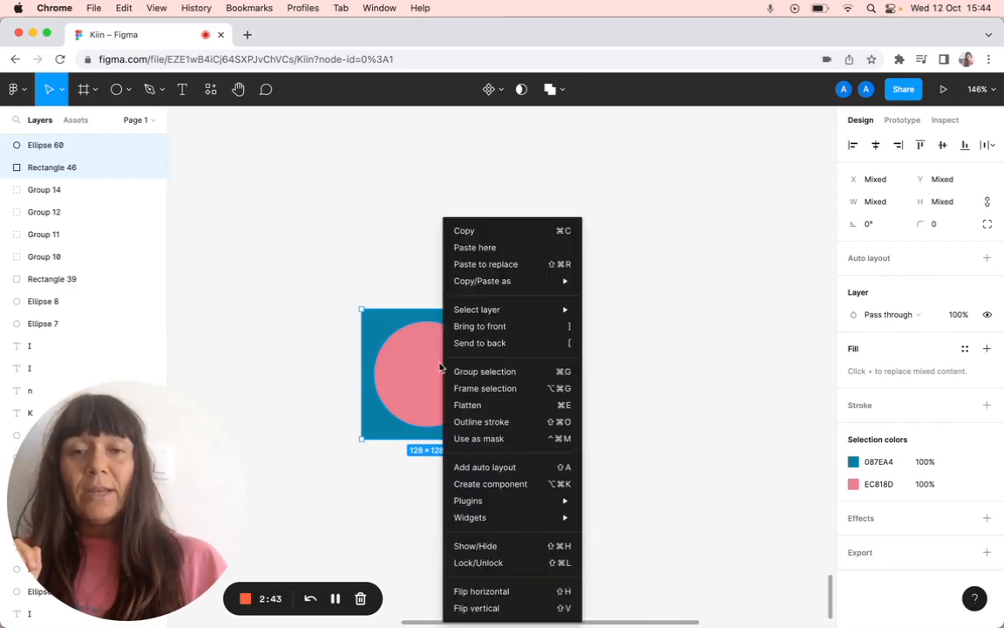
left_click(469, 375)
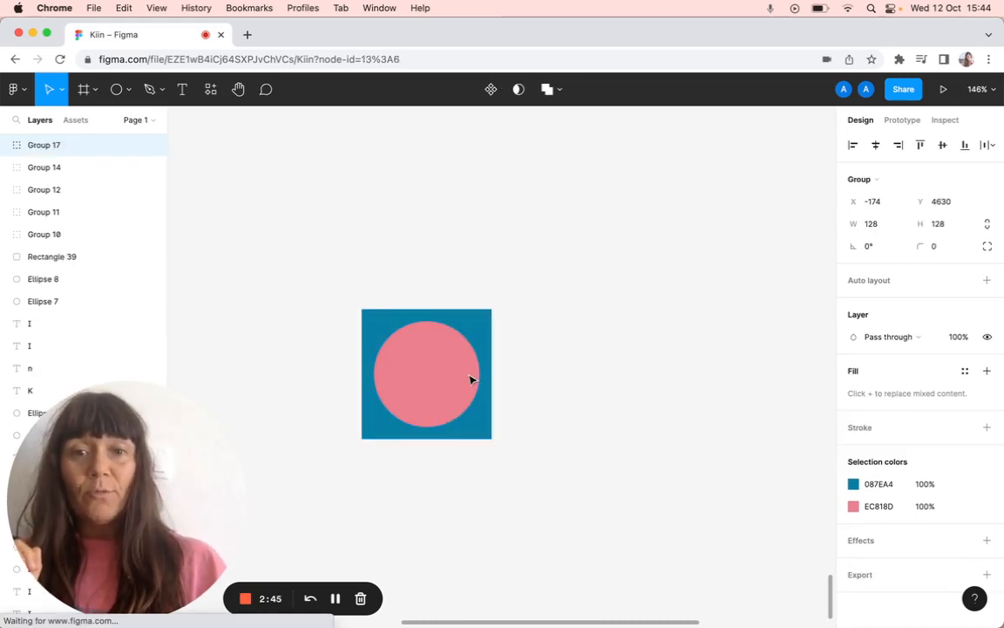
Apply Outline stroke to the grouped icon and move the group slightly up and left to about X -199, Y 4622.
right_click(395, 371)
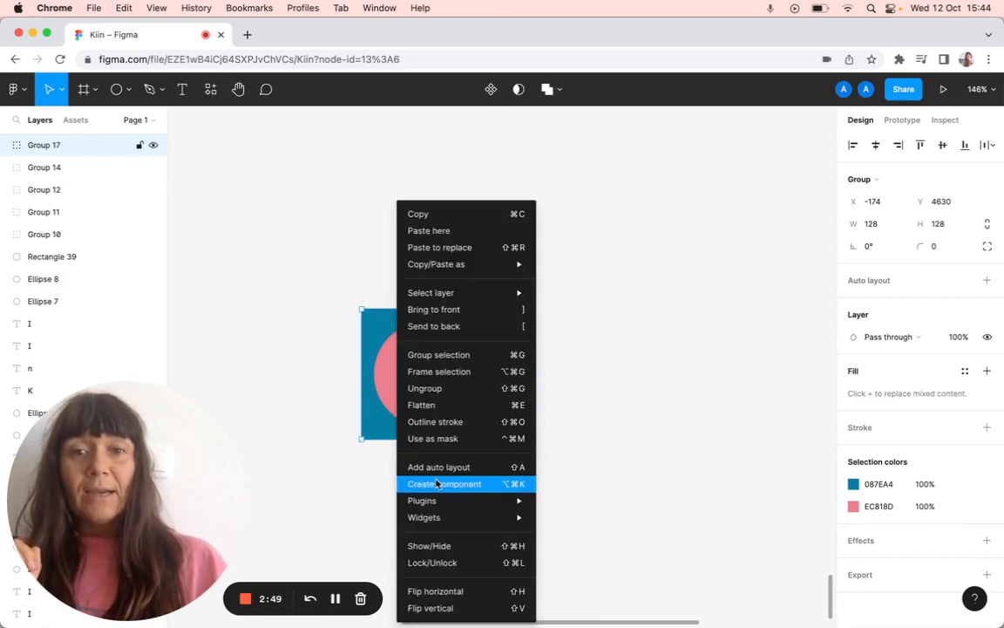
left_click(432, 423)
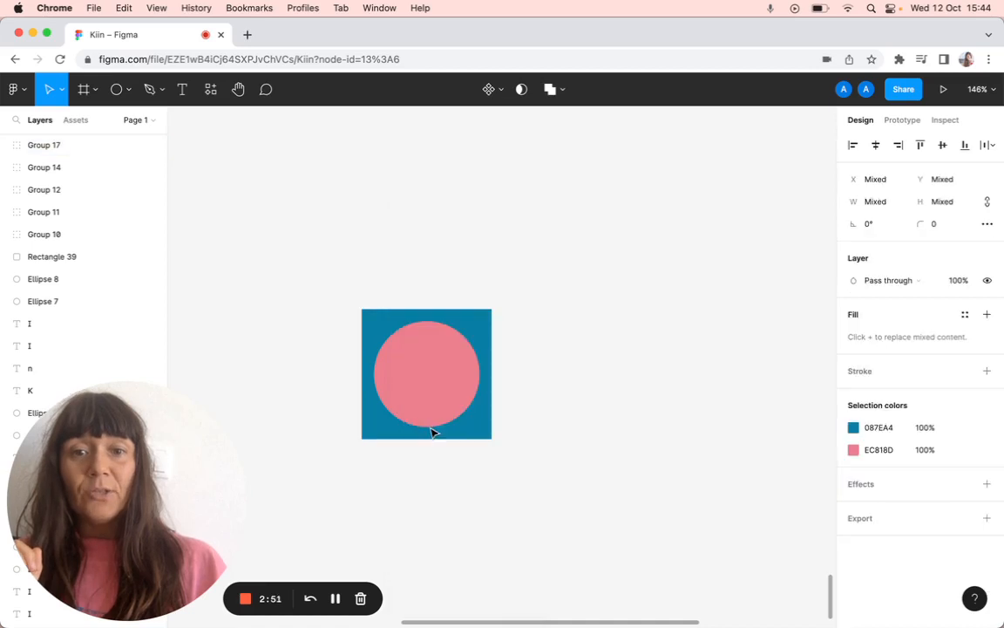
left_click(551, 448)
left_click_drag(445, 377, 419, 370)
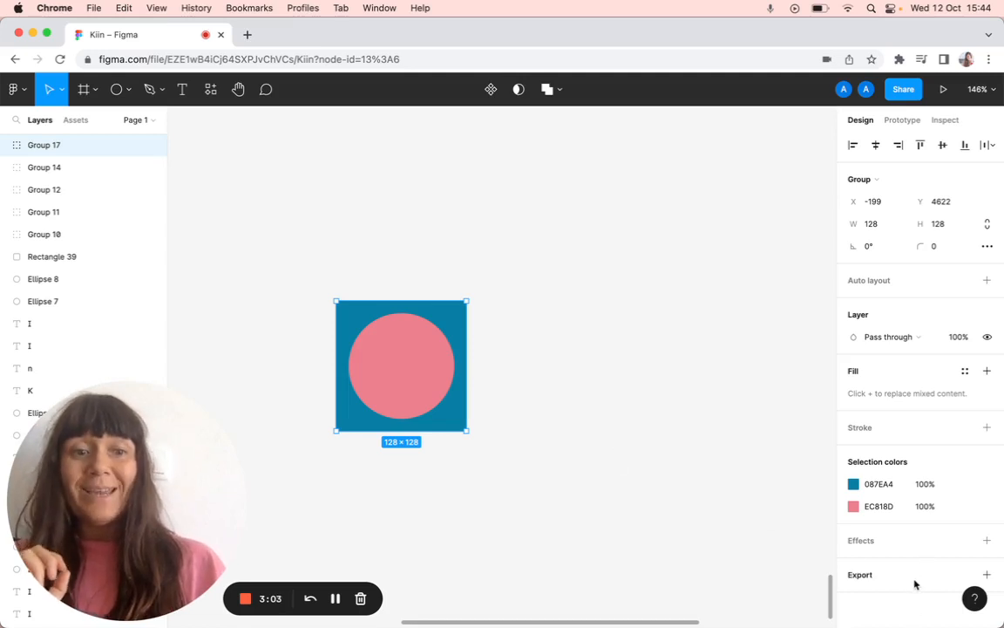
Add a 1x PNG export setting to the grouped icon and export it.
left_click(986, 576)
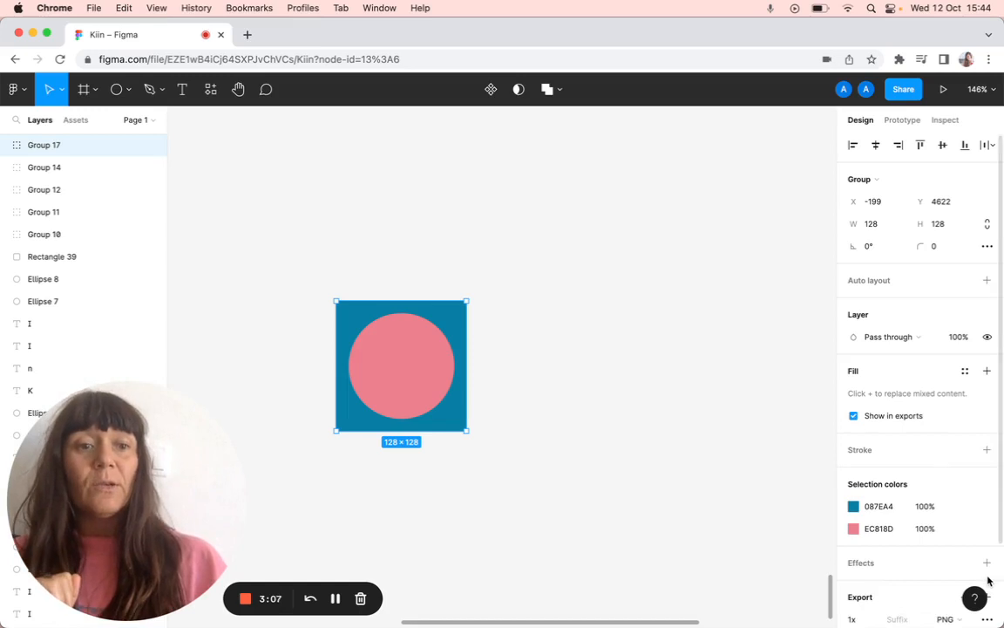
scroll(873, 597, "down", 3)
left_click(911, 549)
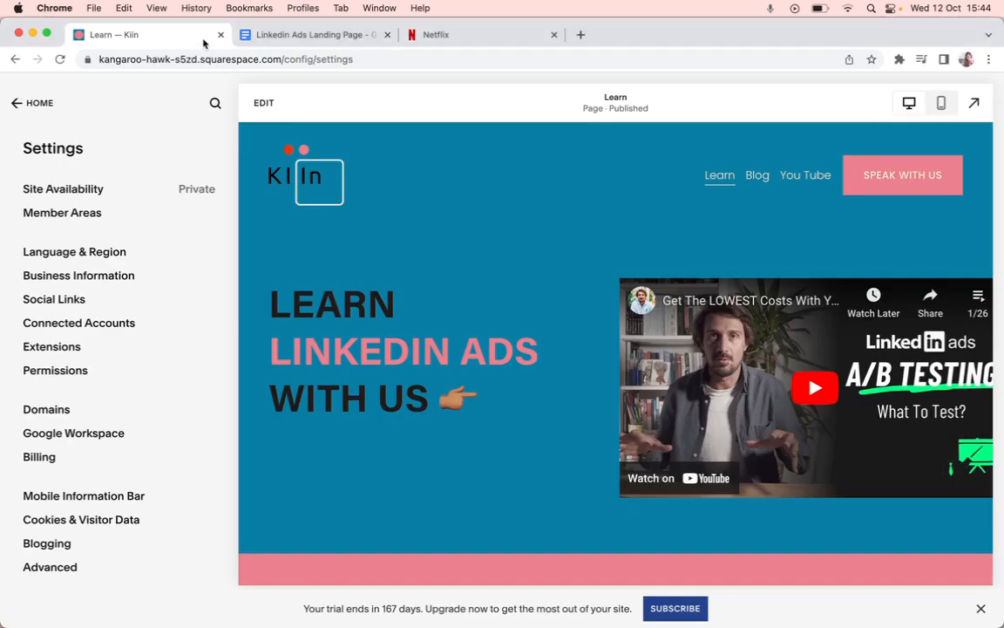
In Squarespace, leave the site settings and open the Browser Icon page of the site's design options.
left_click(15, 103)
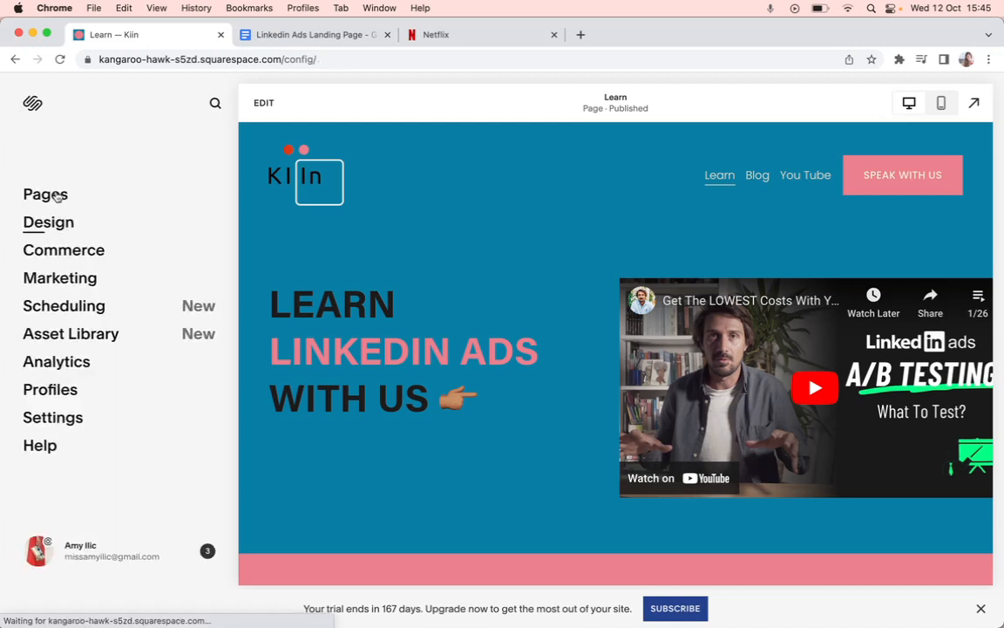
left_click(57, 225)
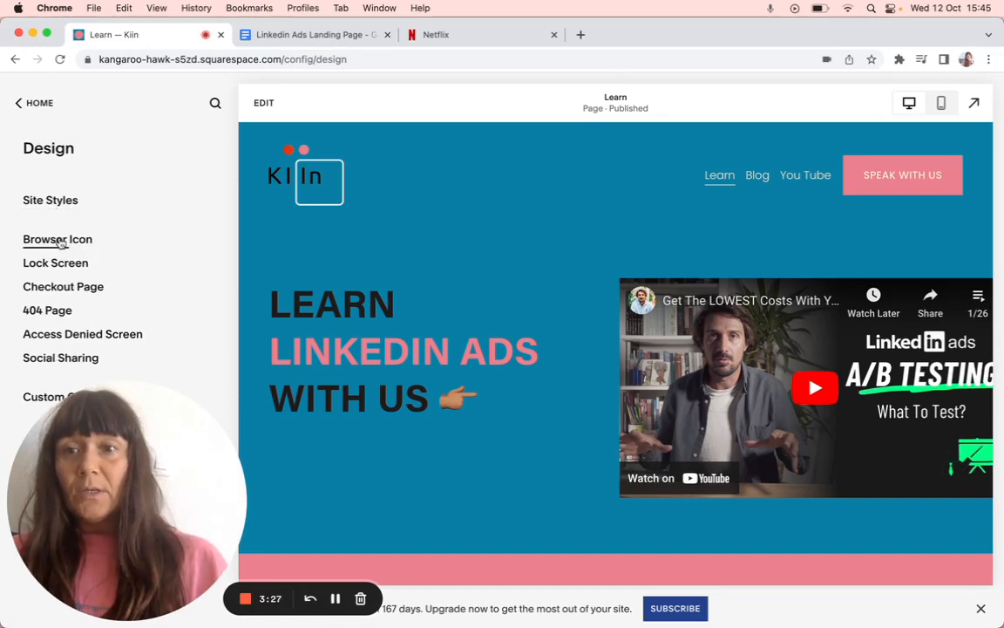
left_click(62, 244)
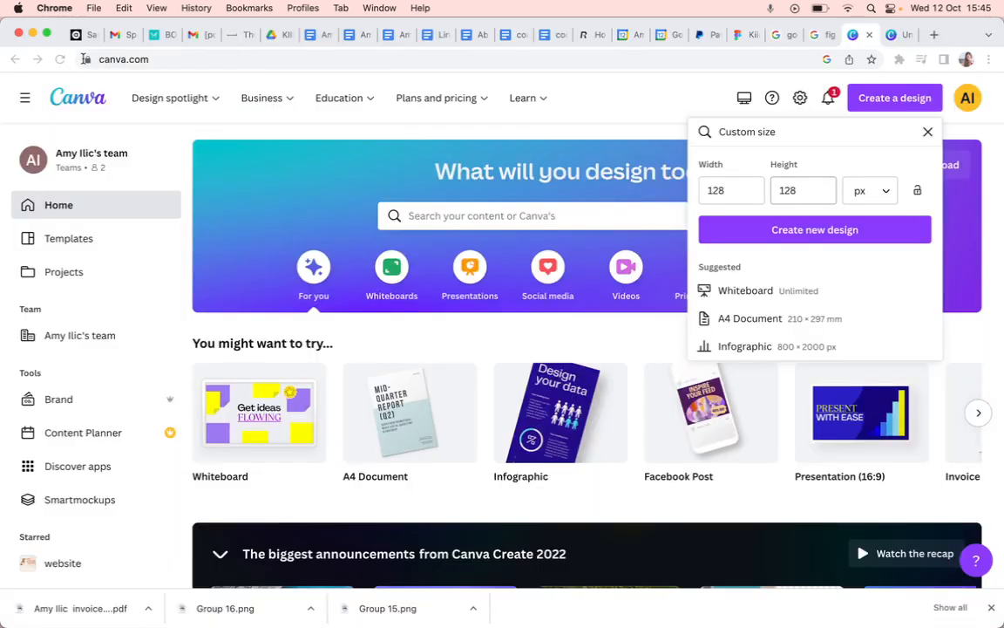
Switch from Canva back to the Squarespace window with the Browser Icon settings.
left_click(85, 60)
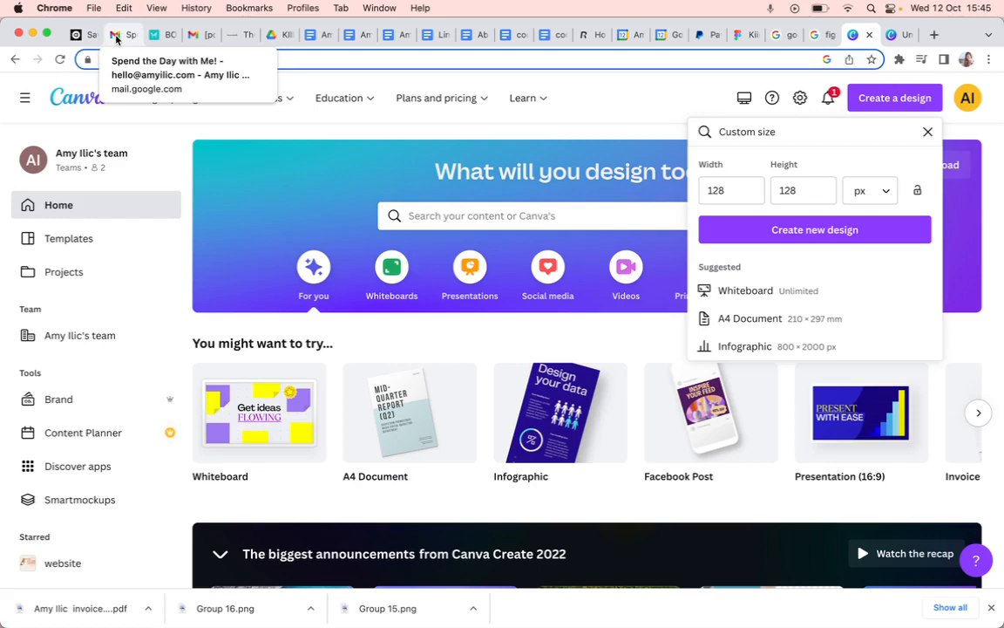
key("super+grave")
key("super+grave")
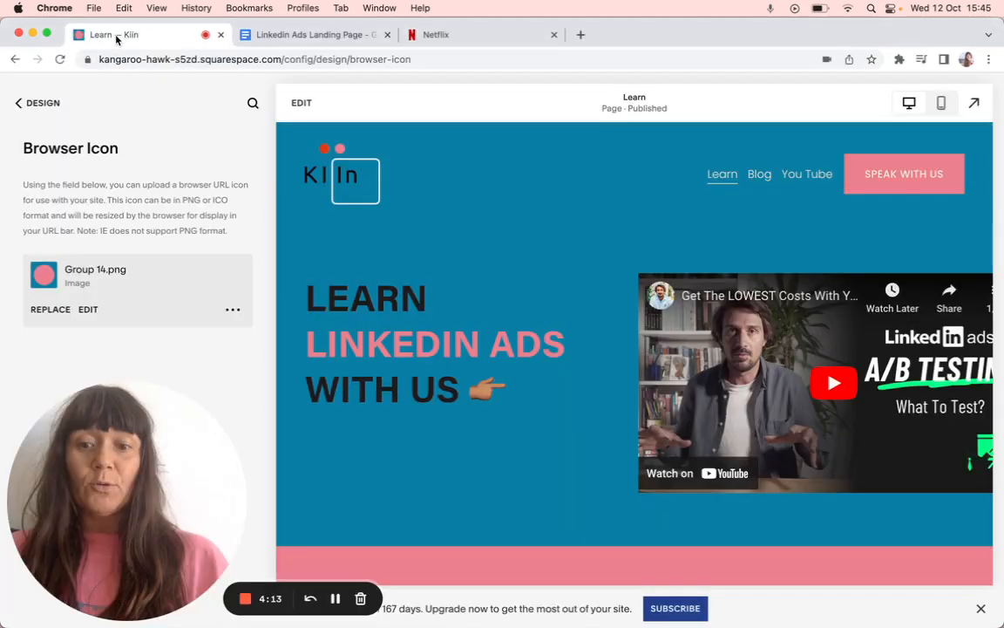